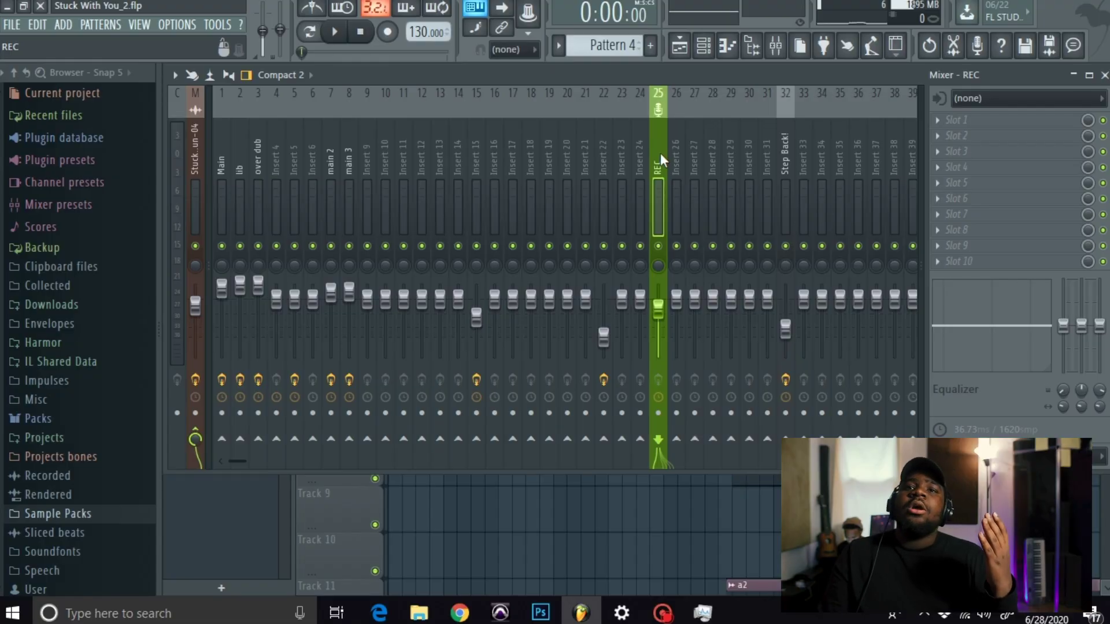
- Turn off the REC mixer track's send arrow to the Stuck With You track
right_click(660, 153)
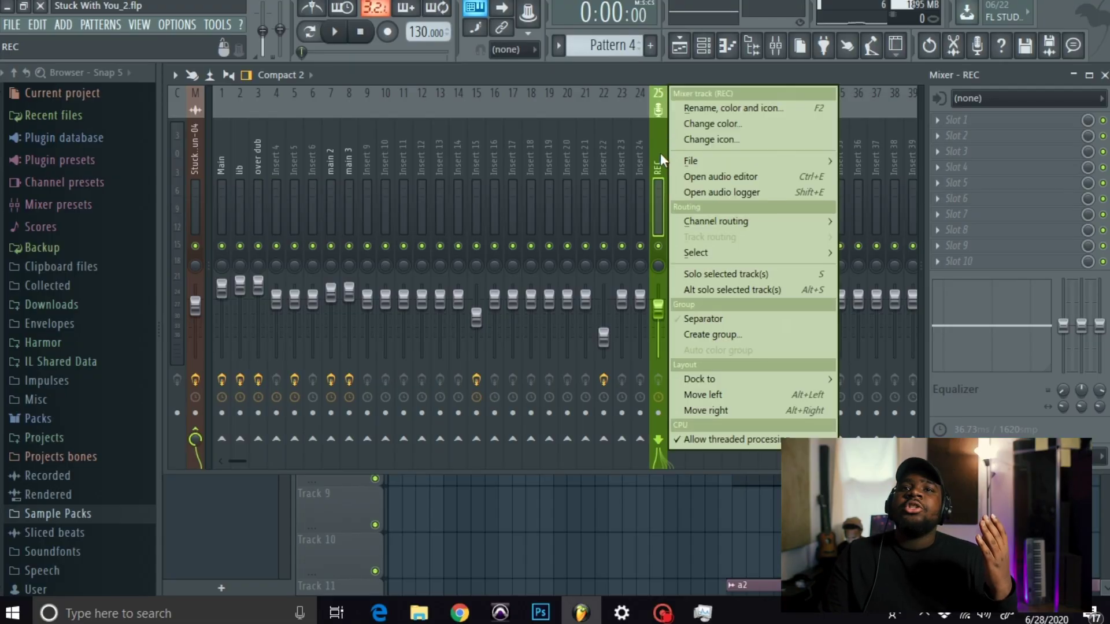
left_click(660, 153)
right_click(659, 154)
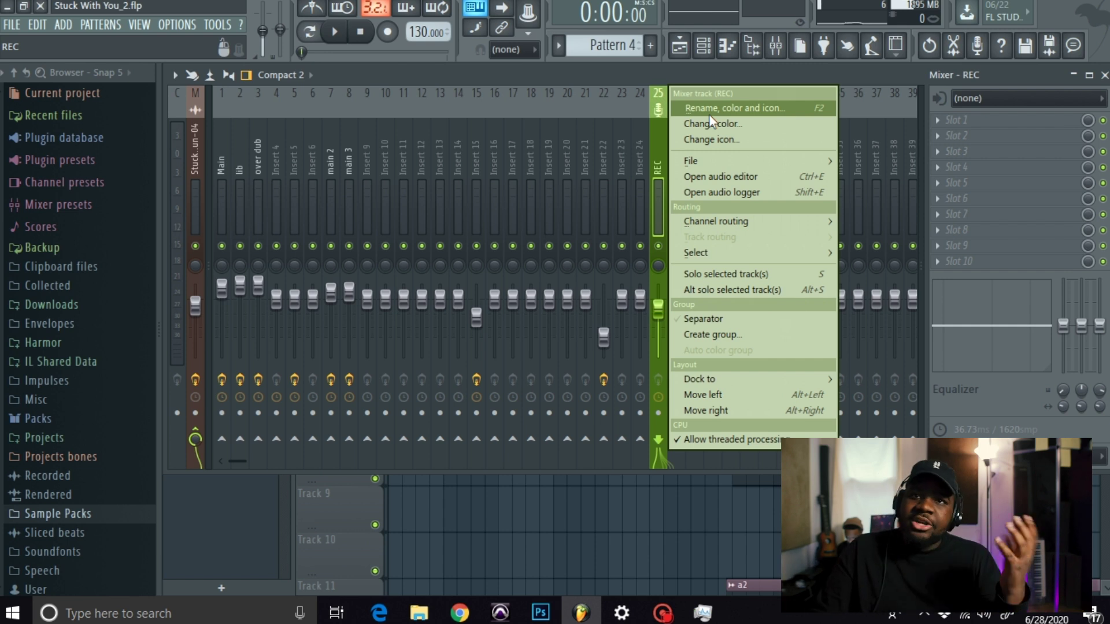
left_click(658, 138)
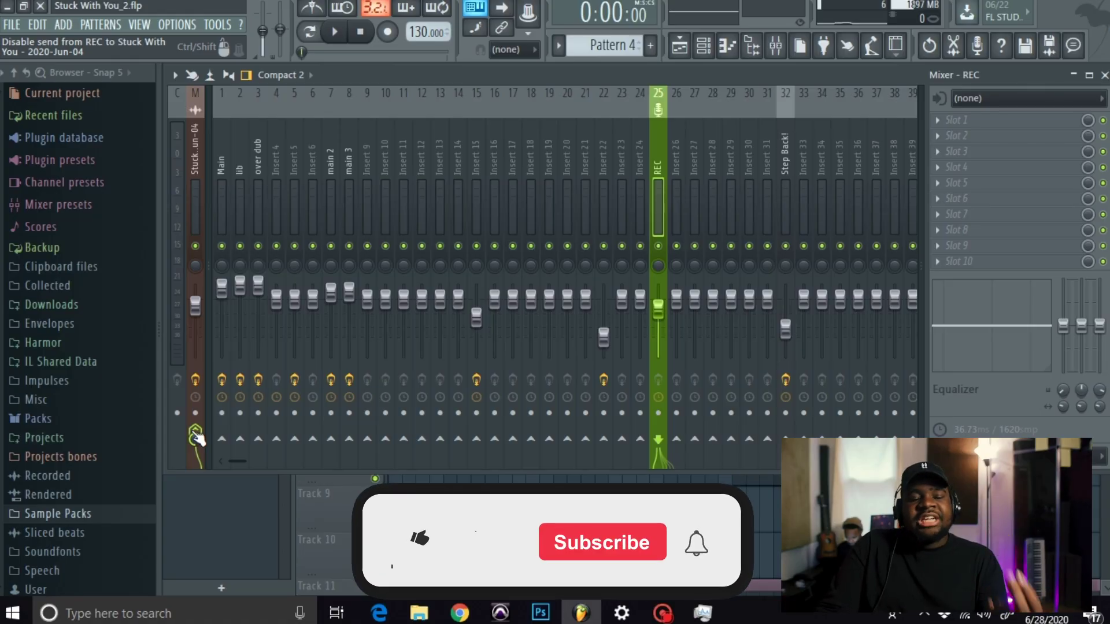
left_click(194, 437)
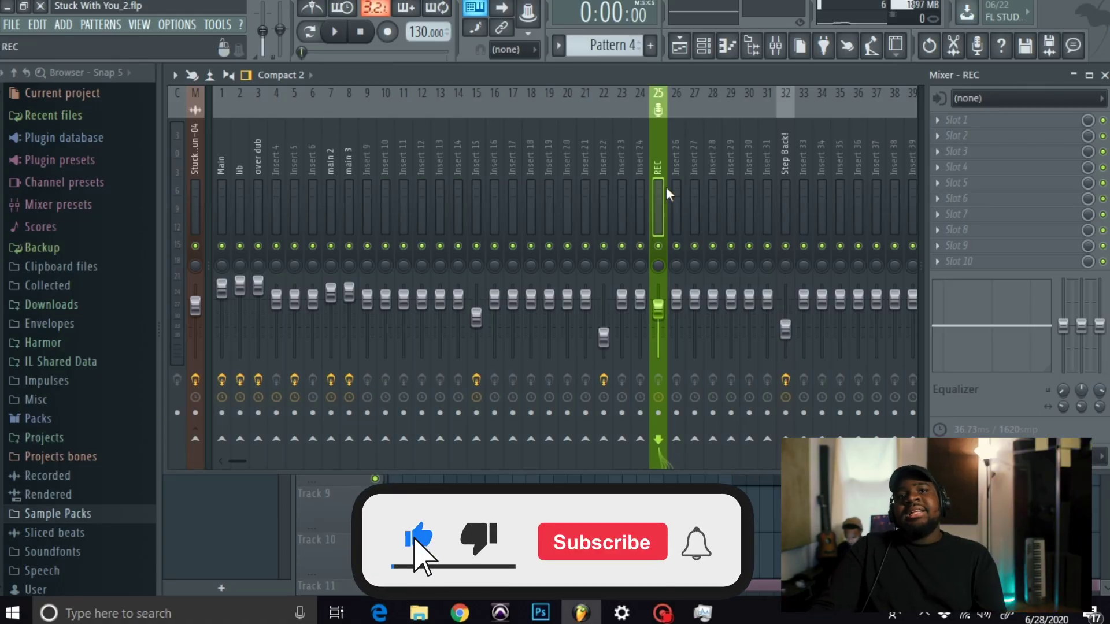
- Set the REC track's audio input to In 1, then bring the playlist forward
left_click(1017, 97)
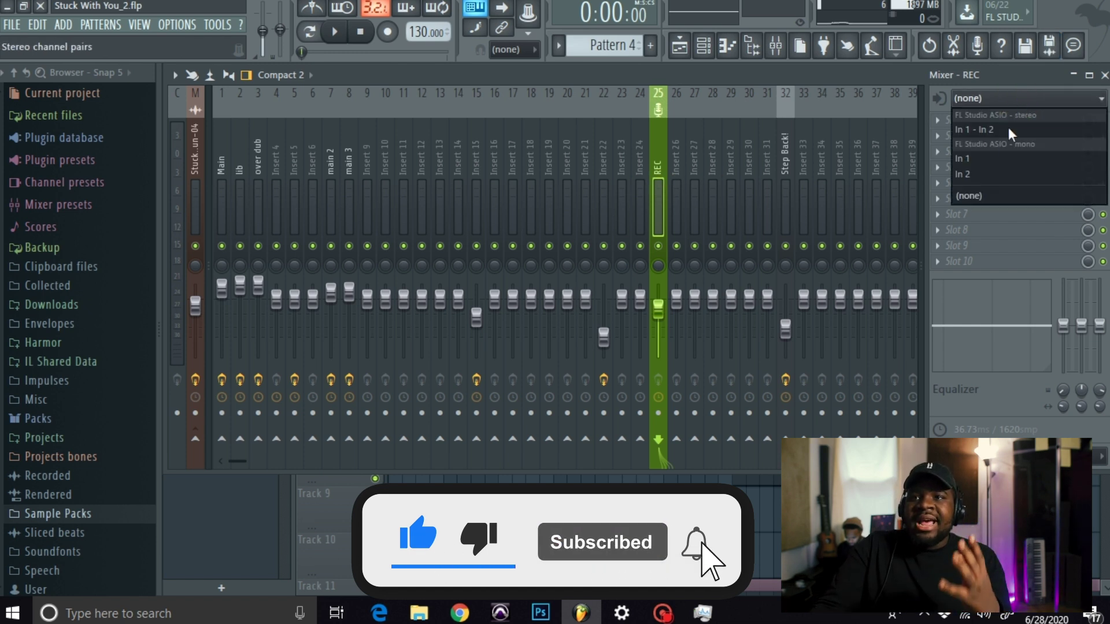
left_click(981, 154)
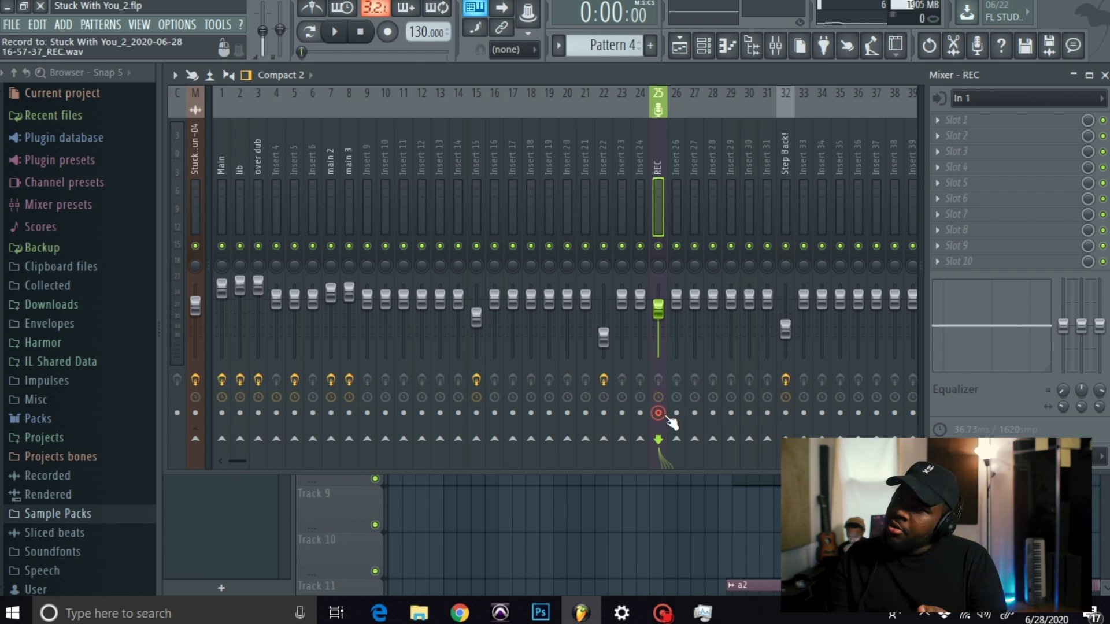
left_click(362, 529)
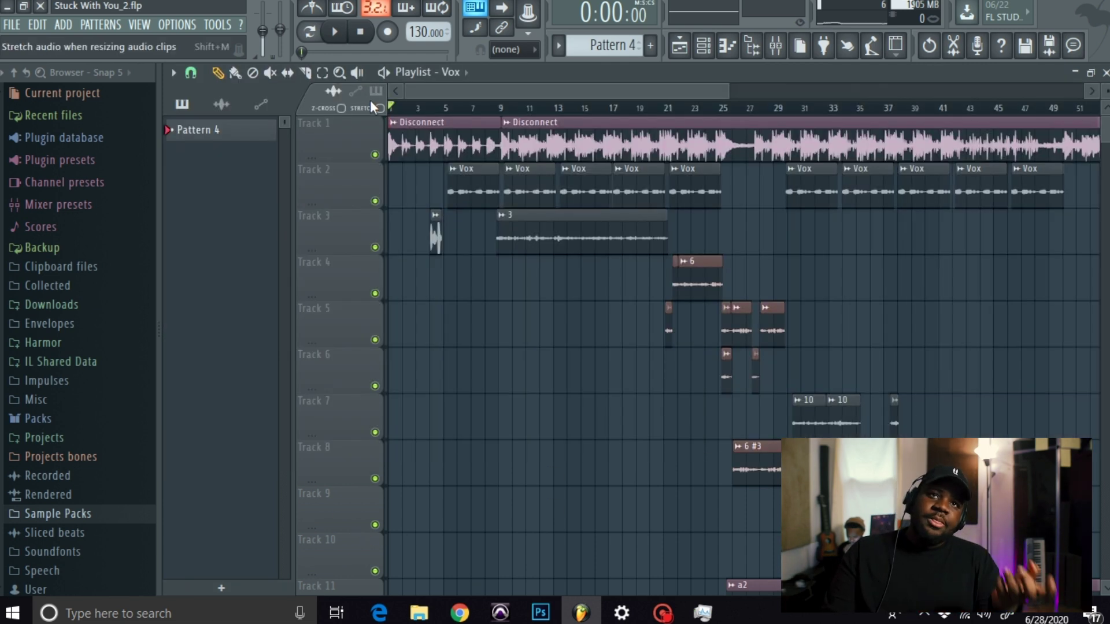
- Record a take as 'Audio, into the playlist as an audio clip', then stop recording
left_click(381, 32)
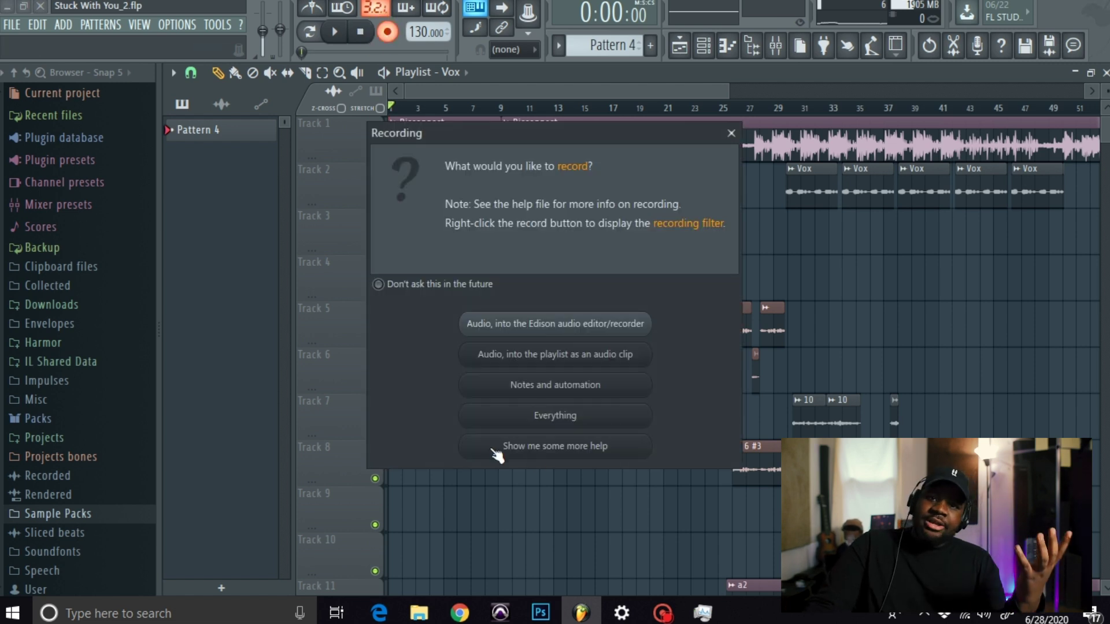
left_click(552, 361)
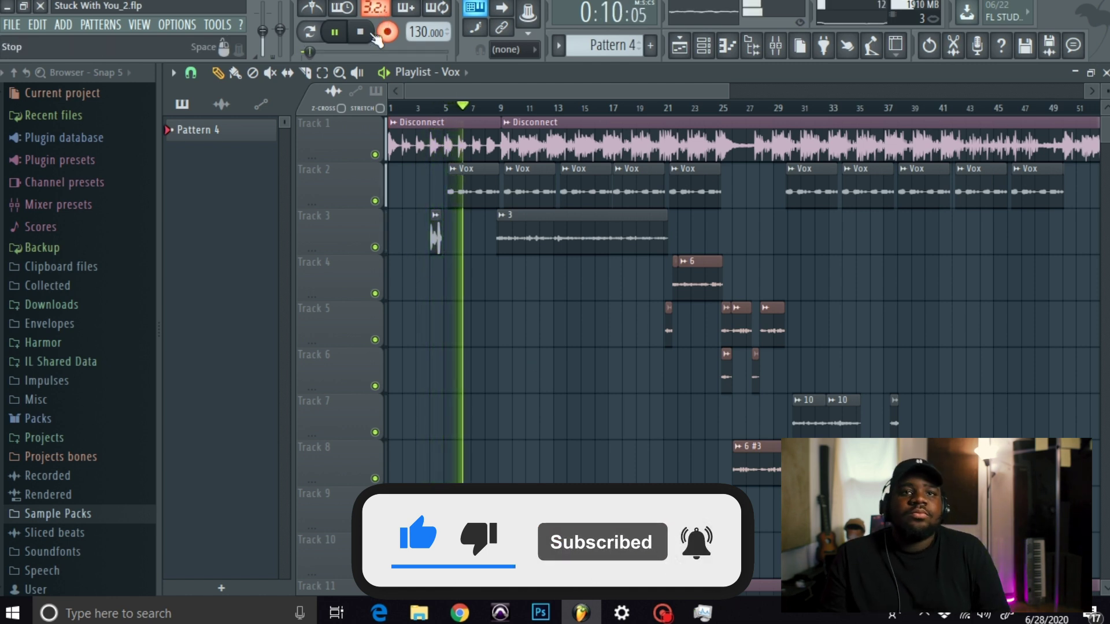
left_click(369, 33)
scroll(428, 217, "down", 6)
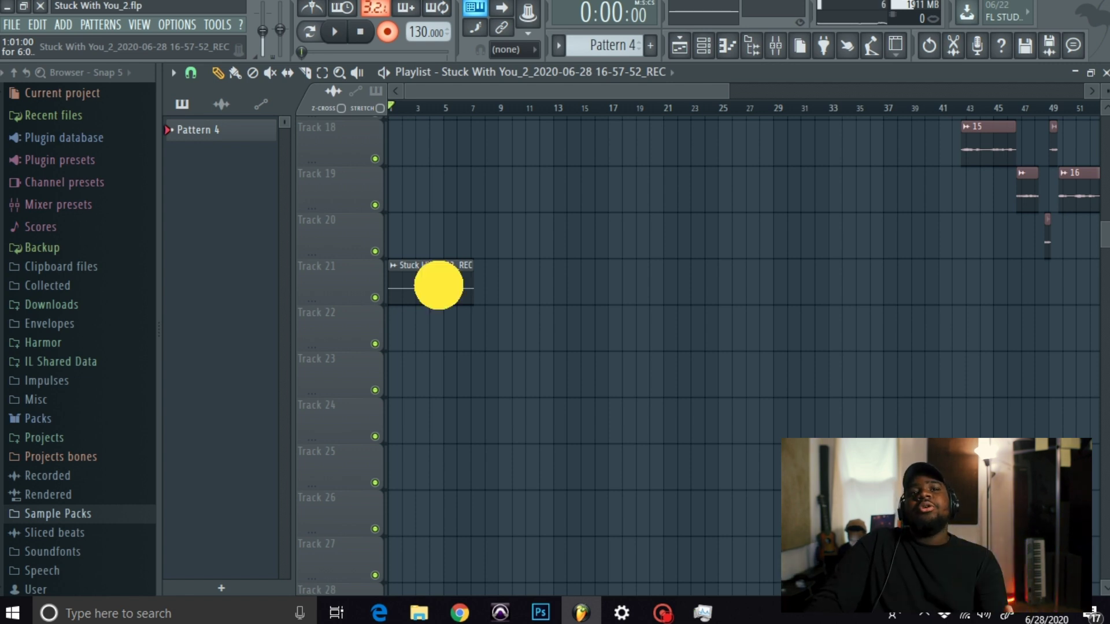
- Check the new recording on Track 21, then open the settings of clip 3.mp3 on Track 3
double_click(438, 285)
key("Escape")
scroll(445, 298, "up", 6)
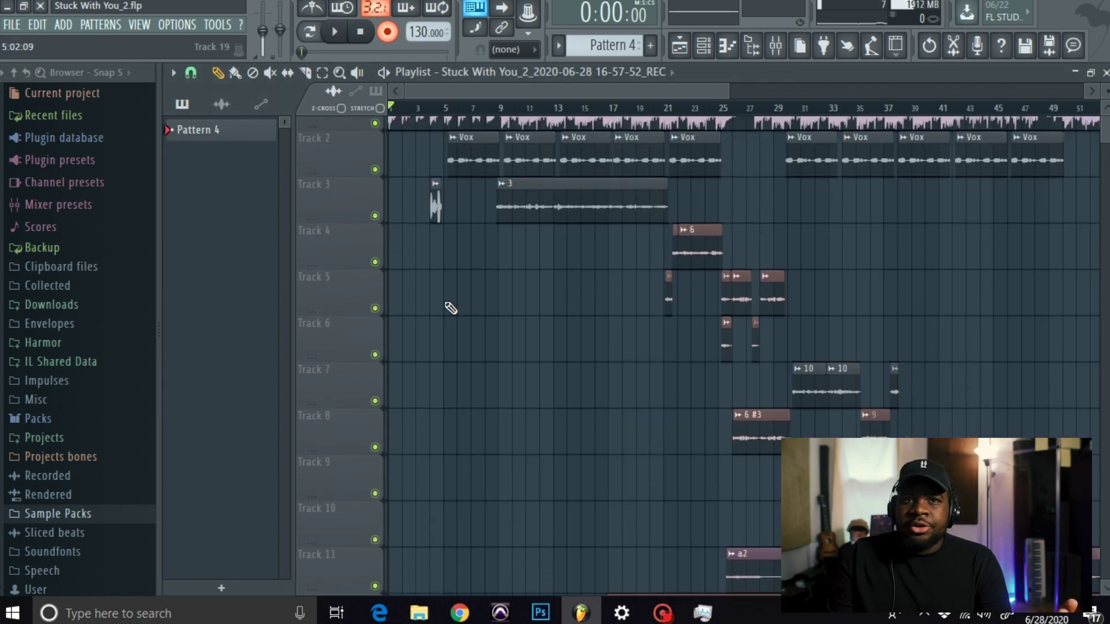
double_click(548, 238)
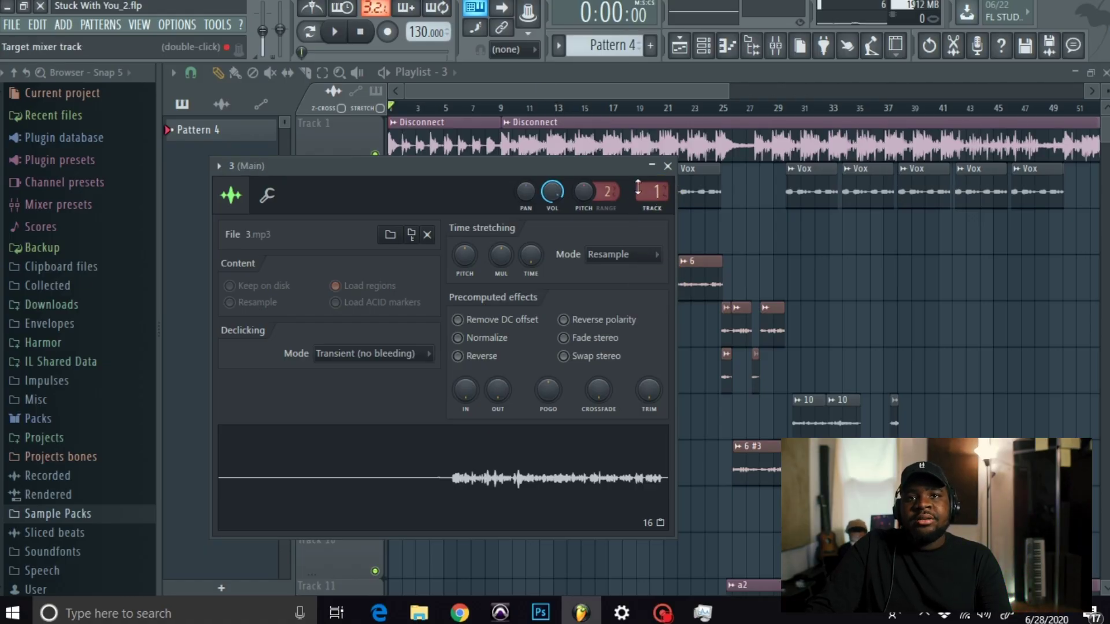
- Route clip 3 to mixer track 25 (REC) and audition the song from bar 9
left_click_drag(637, 187, 667, 49)
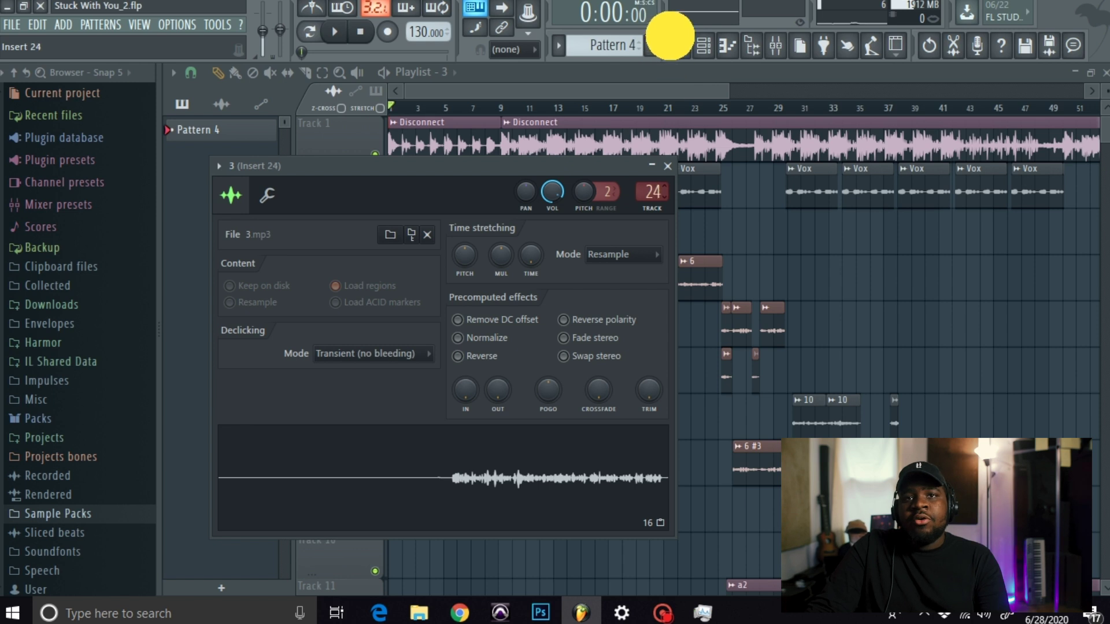
key("Escape")
left_click(504, 108)
key("space")
key("space")
key("space")
key("space")
key("space")
key("space")
key("space")
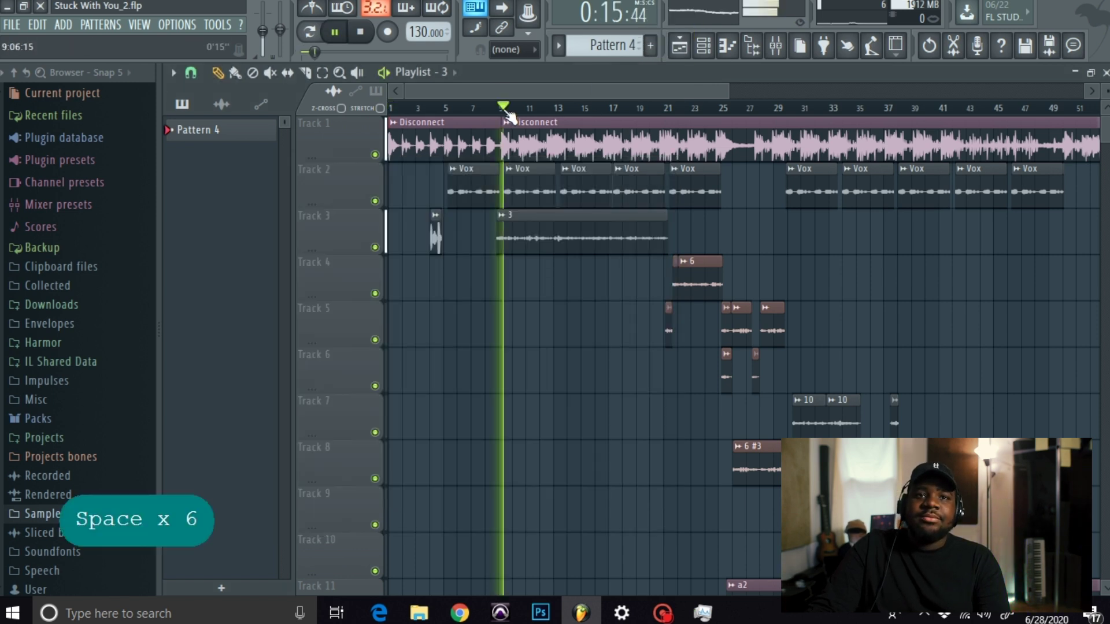
key("space")
double_click(520, 240)
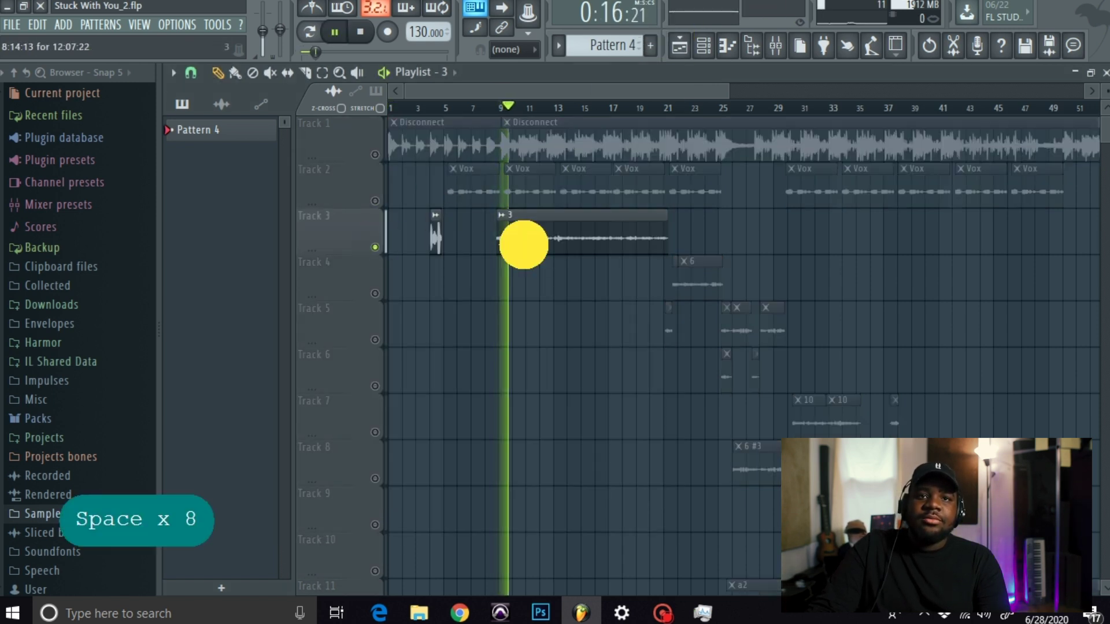
key("space")
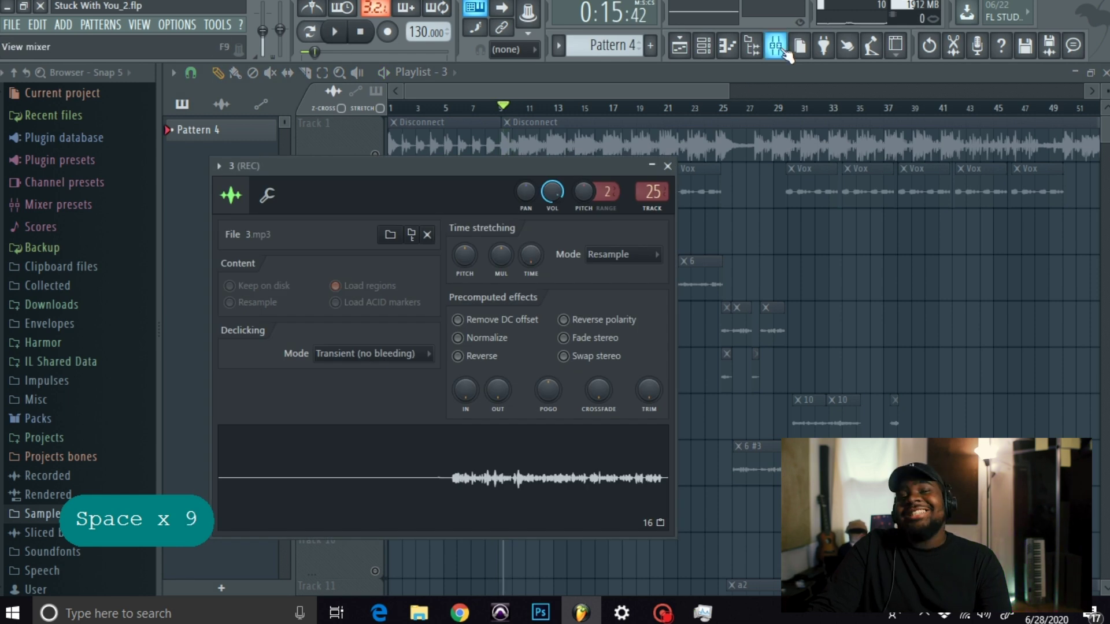
- Re-enable the REC track's send to Stuck With You in the Mixer and play the song
left_click(782, 54)
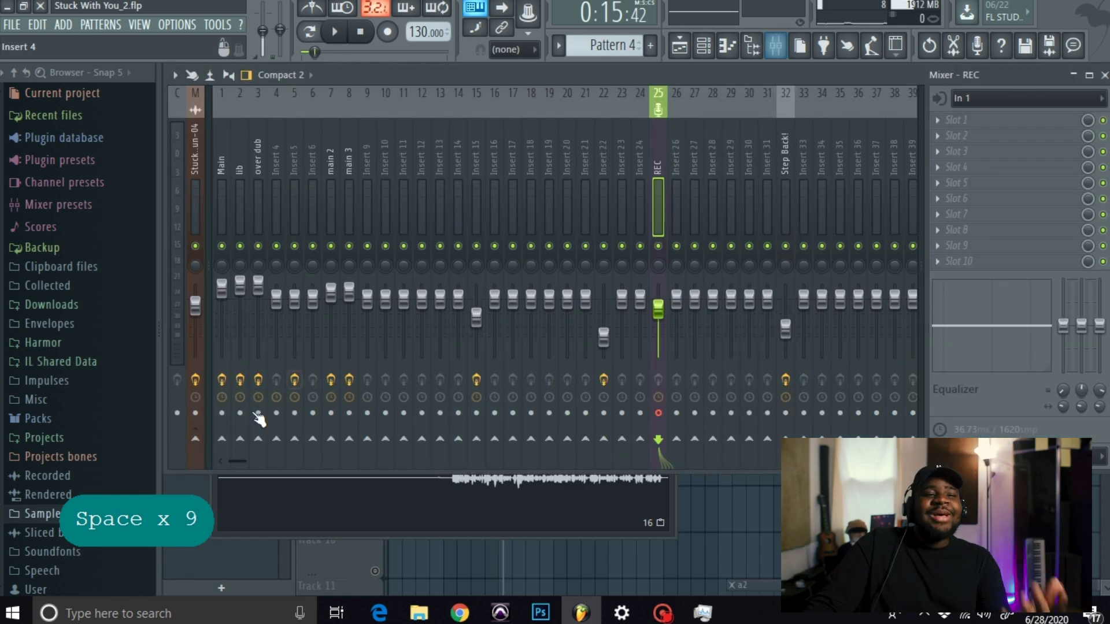
left_click(196, 438)
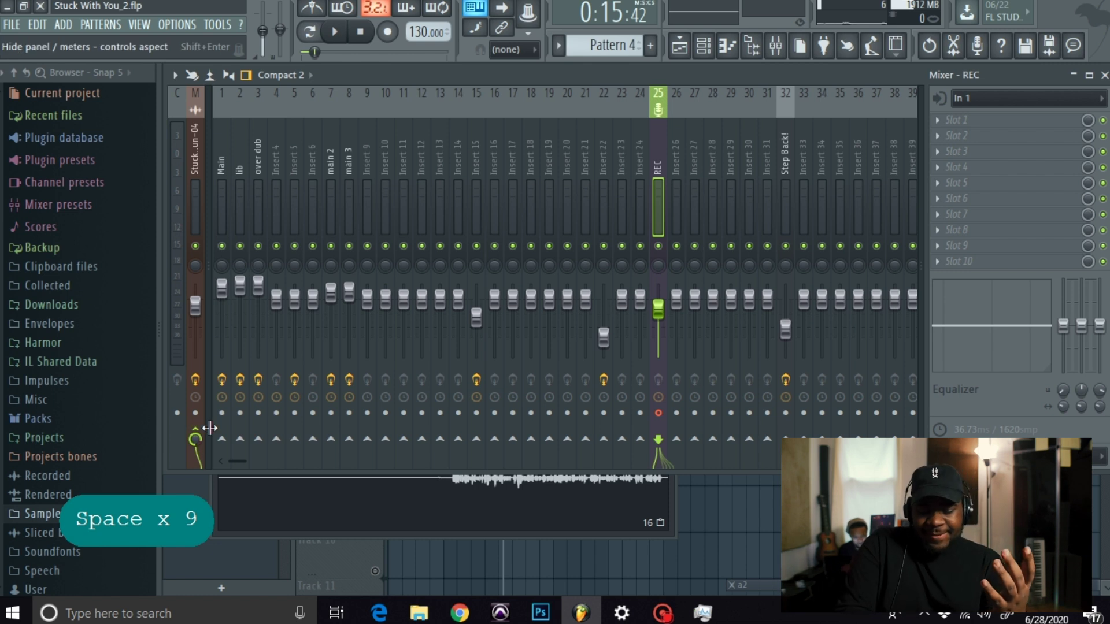
key("space")
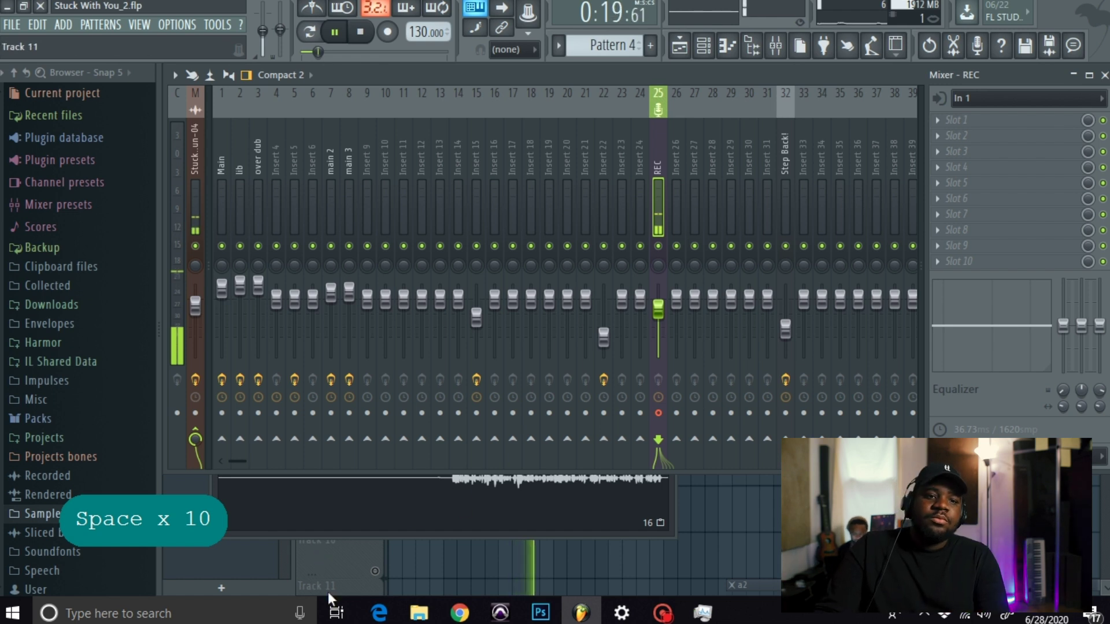
key("space")
- Set clip 3's target mixer track back to 1 (Main) and stop playback
left_click(342, 540)
left_click(582, 234)
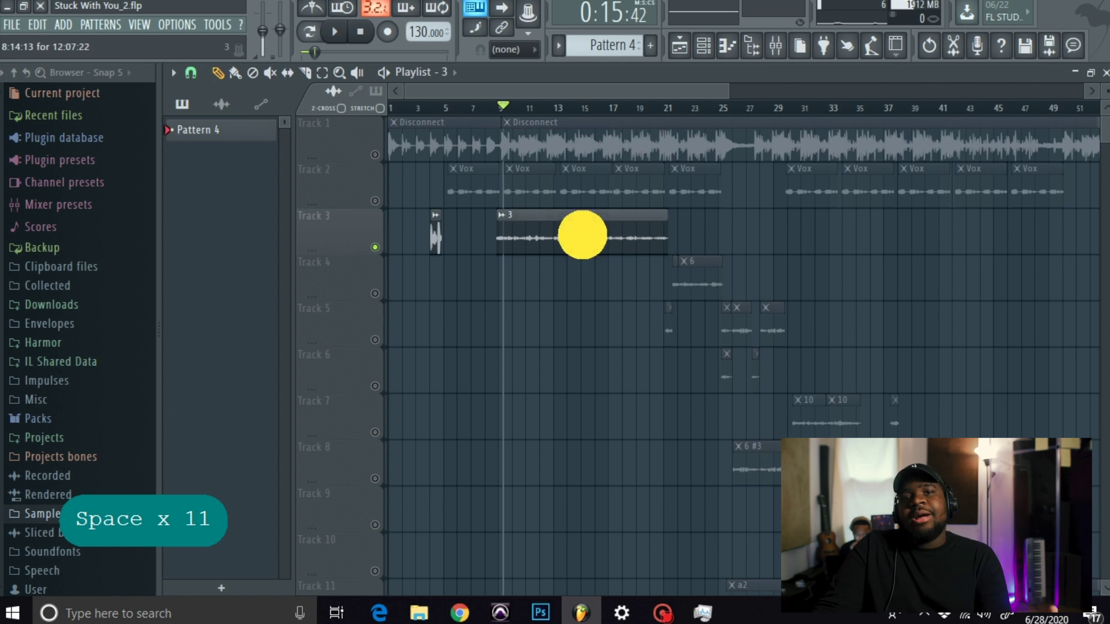
double_click(583, 234)
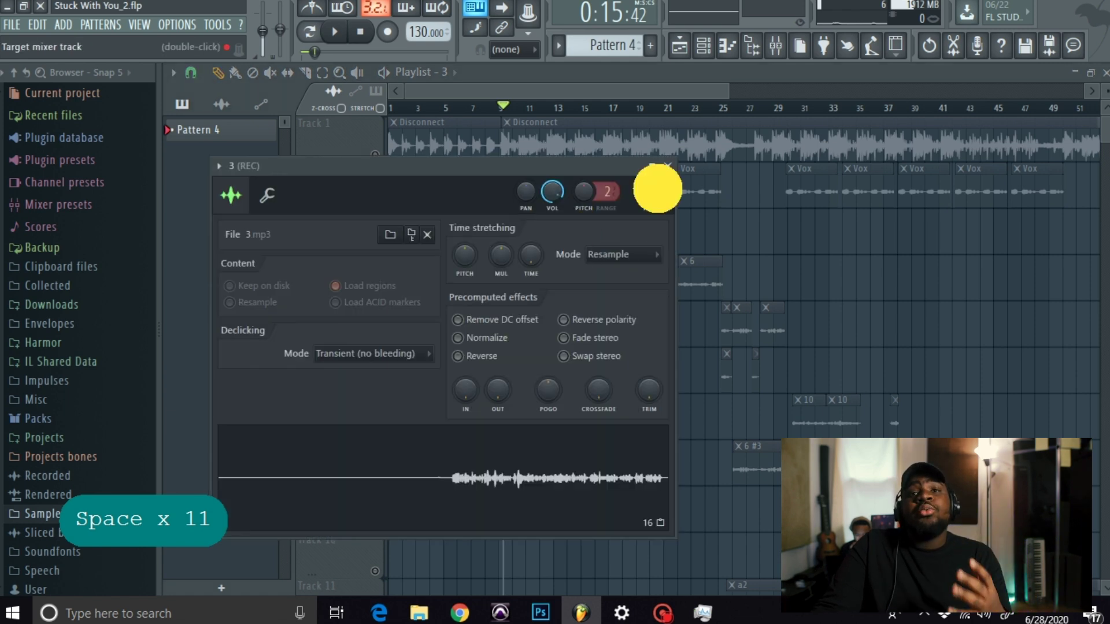
mouse_move(657, 189)
left_mouse_down()
mouse_move(619, 341)
mouse_move(658, 189)
left_mouse_up()
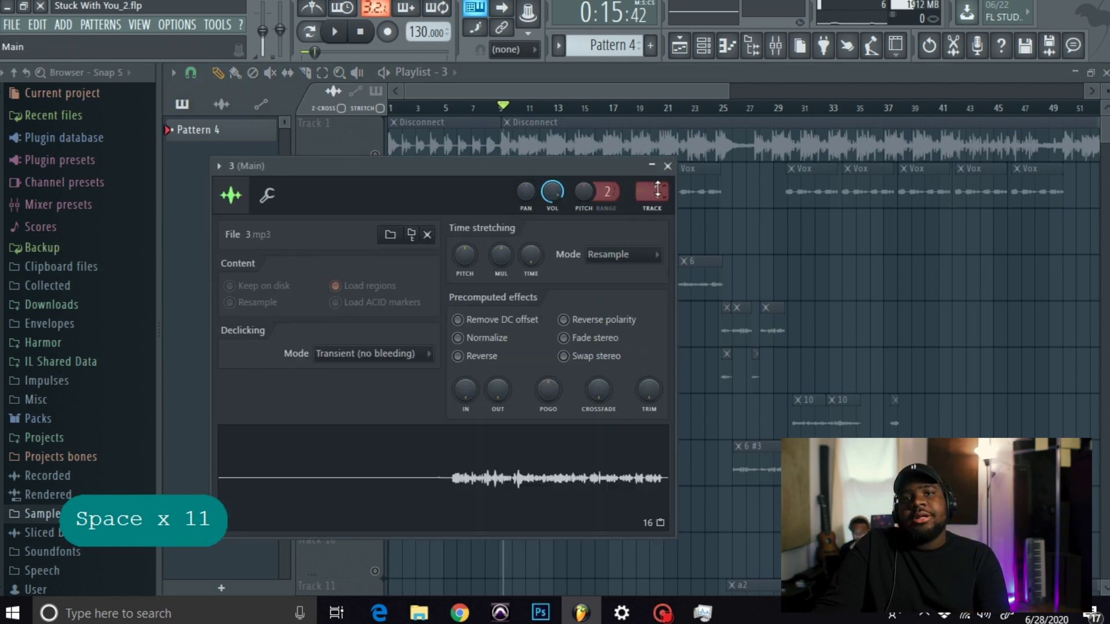
left_click(478, 90)
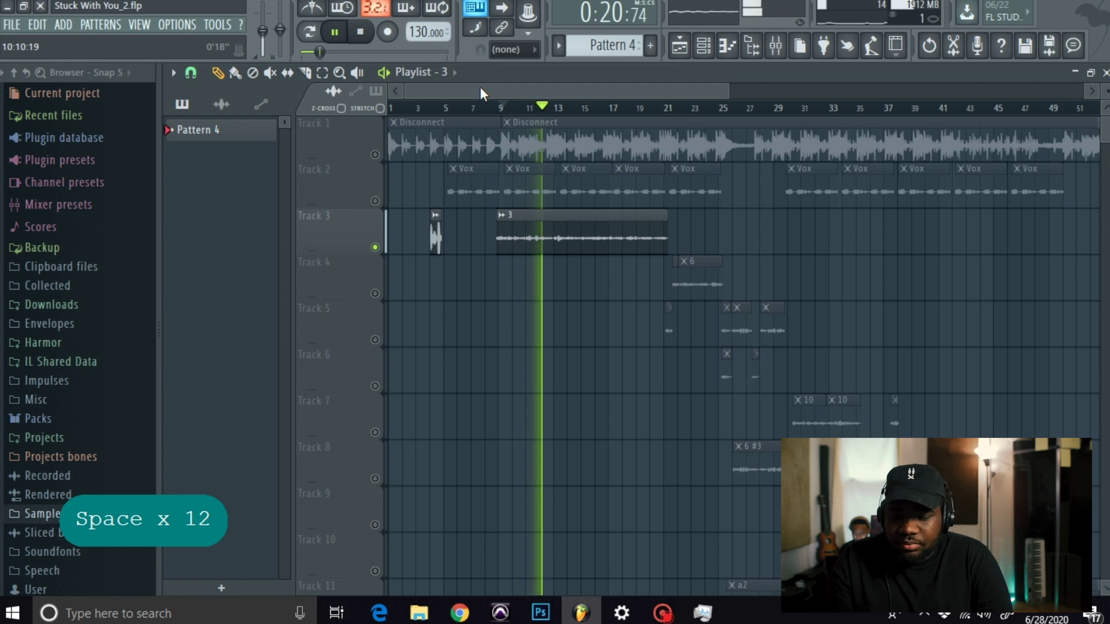
key("space")
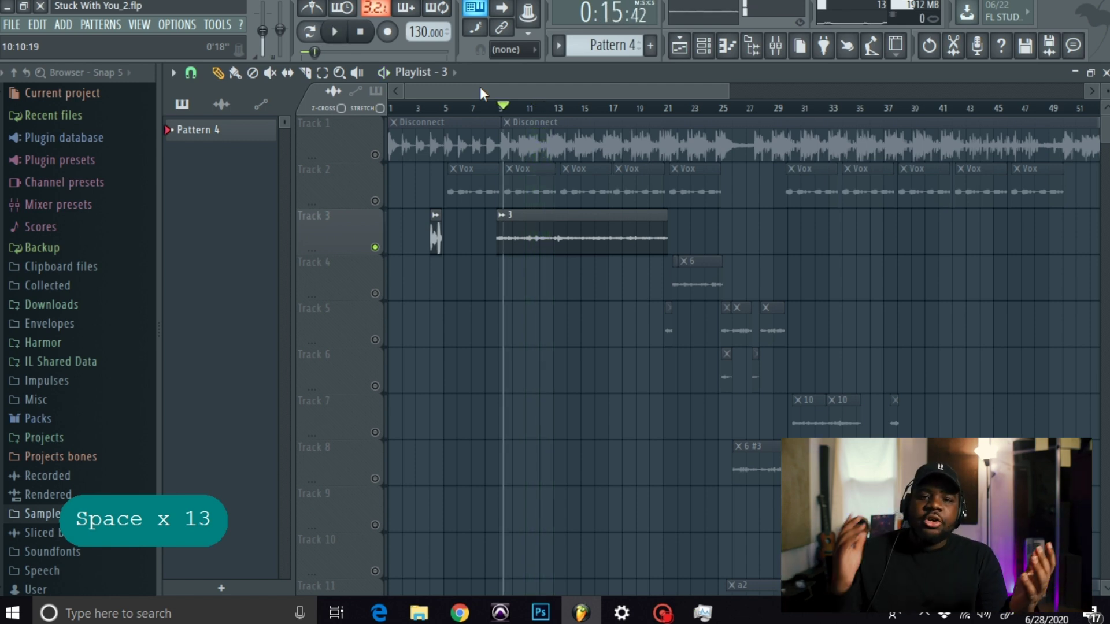